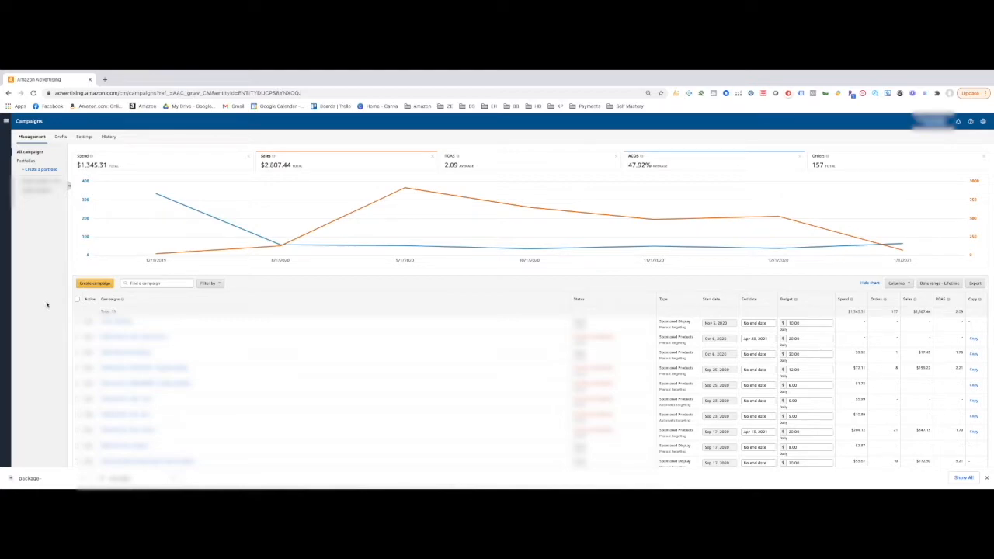
Start a Sponsored Products campaign named "SKU - Auto - Close - 02.01.21" with a daily budget of $5
click(94, 283)
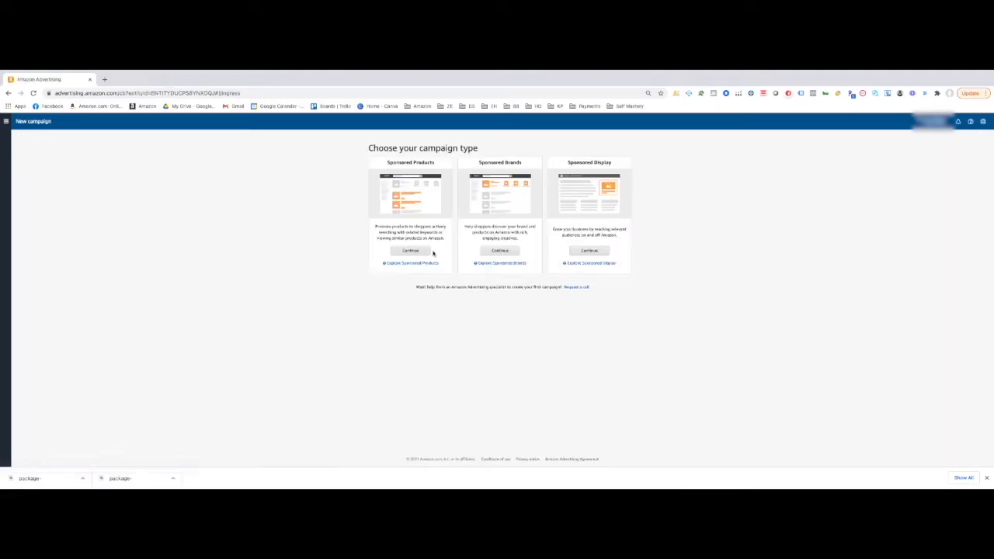
click(405, 251)
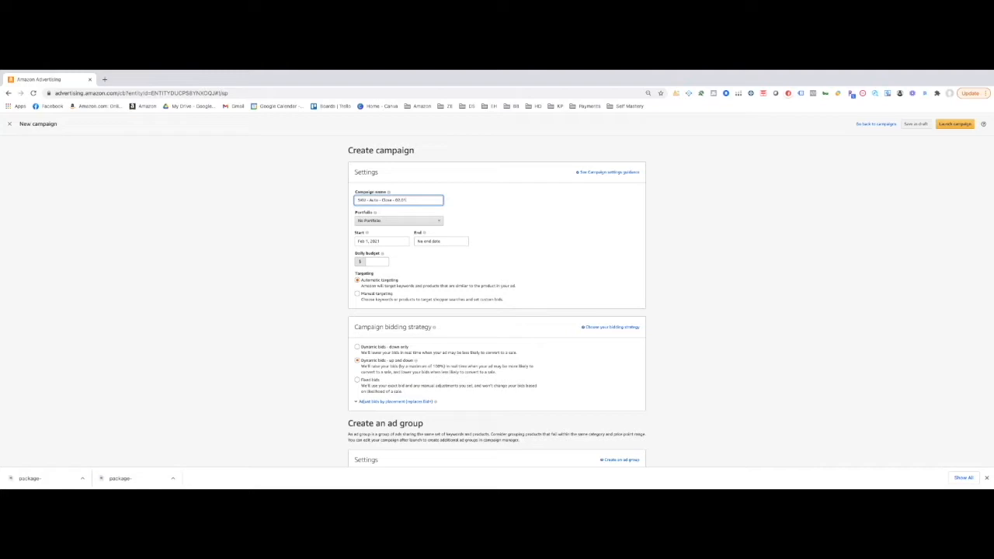
click(380, 263)
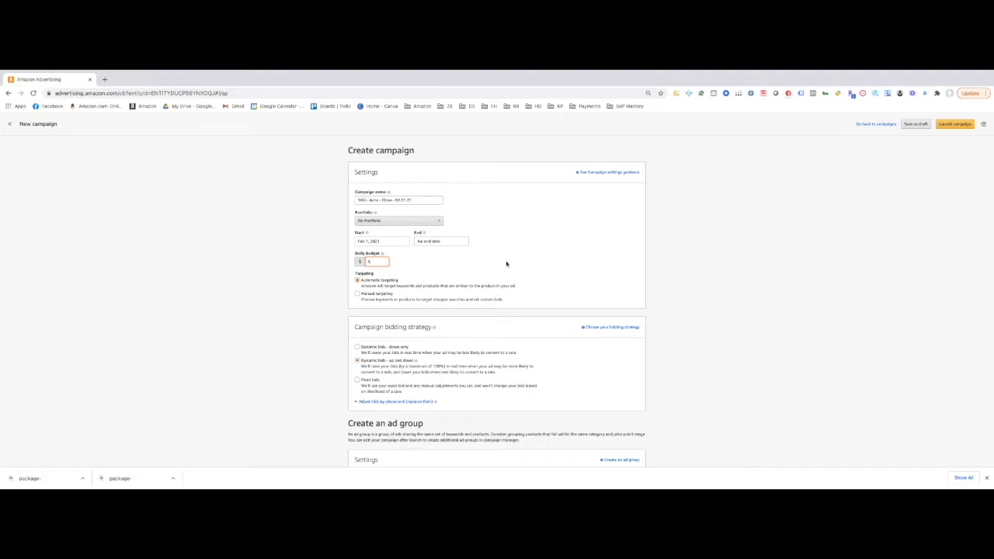
Set the campaign bidding strategy to "Dynamic bids - down only"
scroll(506, 264, down, 1)
scroll(506, 264, down, 1)
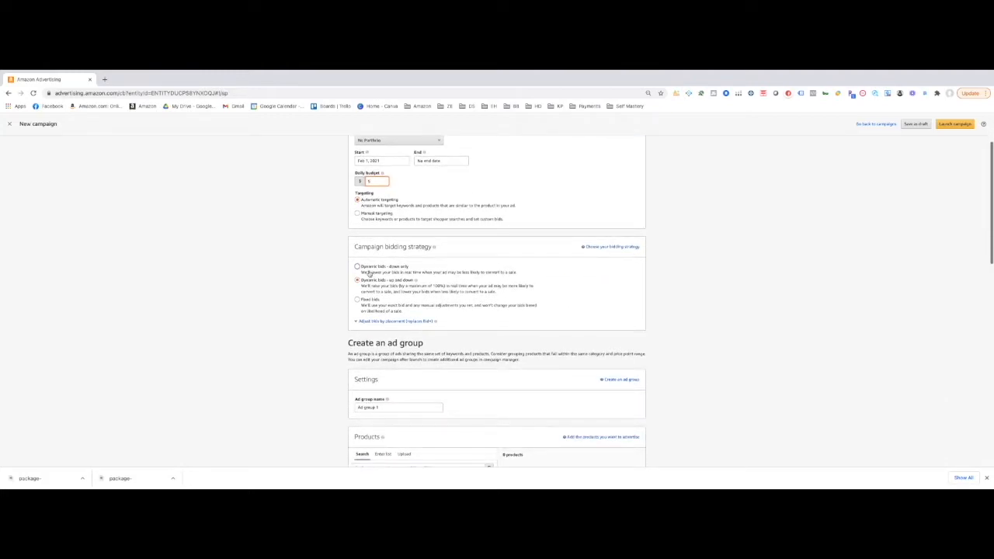
click(357, 266)
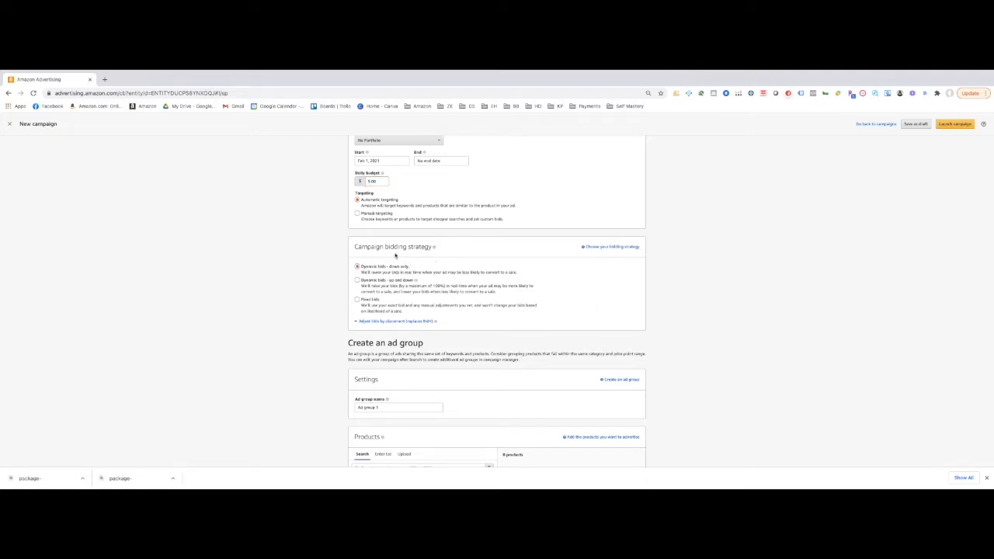
Name the ad group "Close" and add the second listed product to it
scroll(647, 295, down, 2)
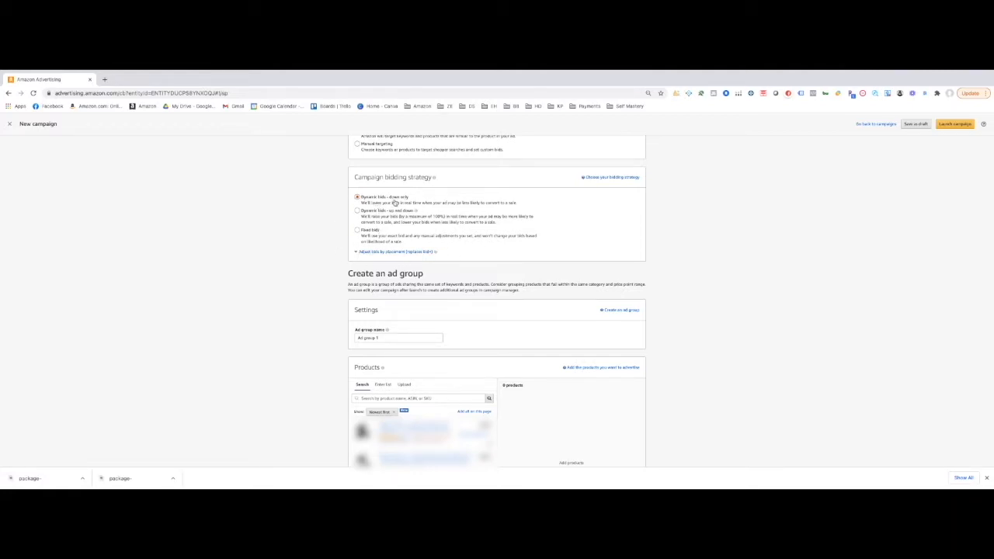
scroll(394, 339, down, 1)
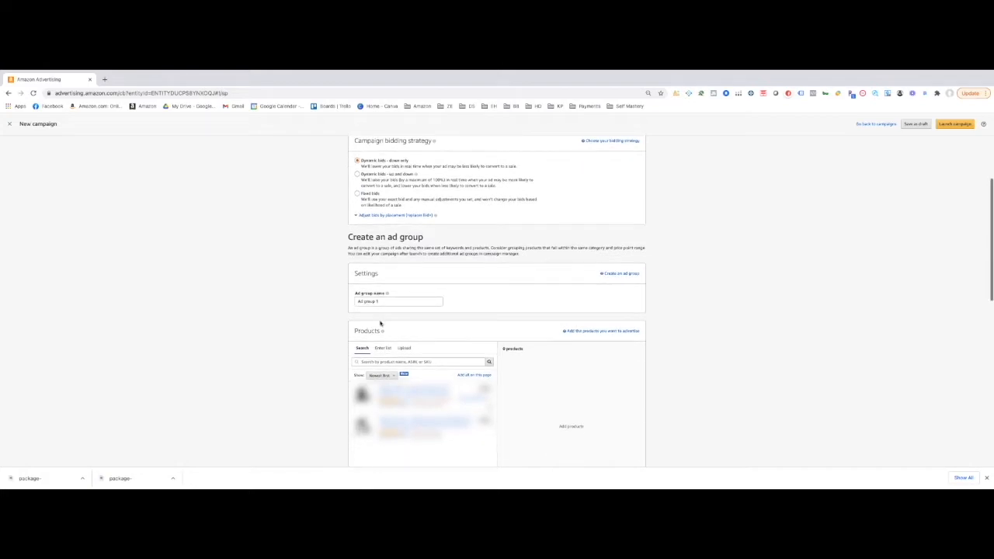
drag(382, 301, 334, 301)
text(Class)
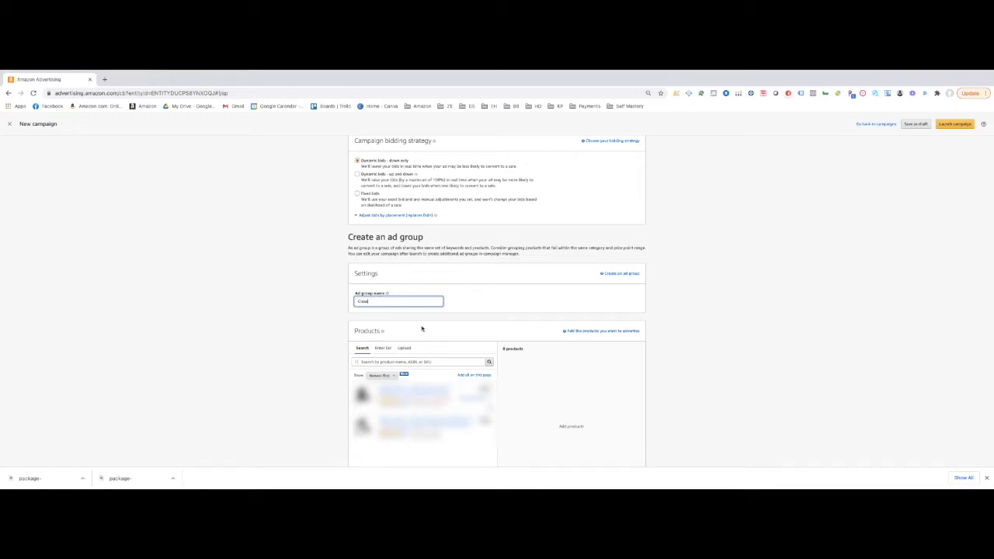
scroll(556, 396, down, 2)
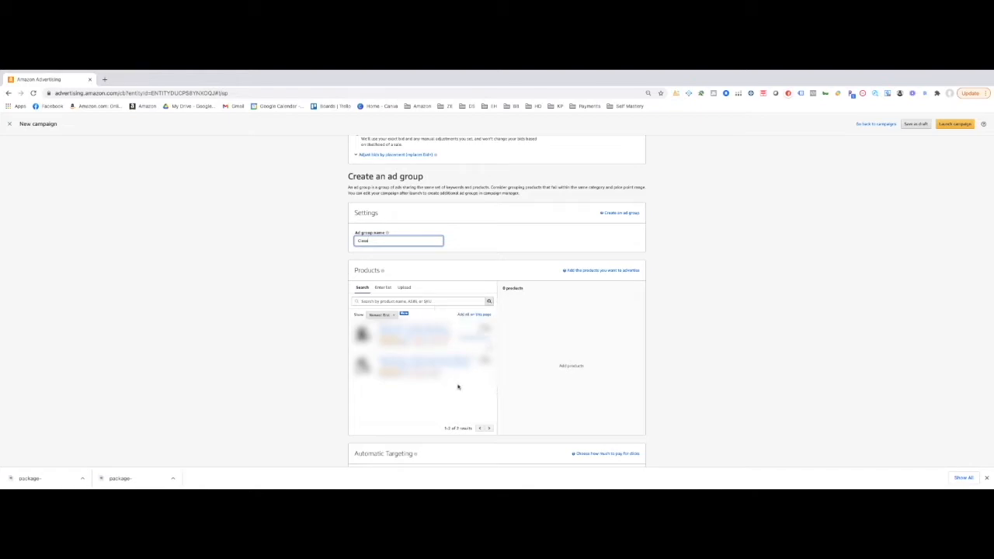
click(484, 360)
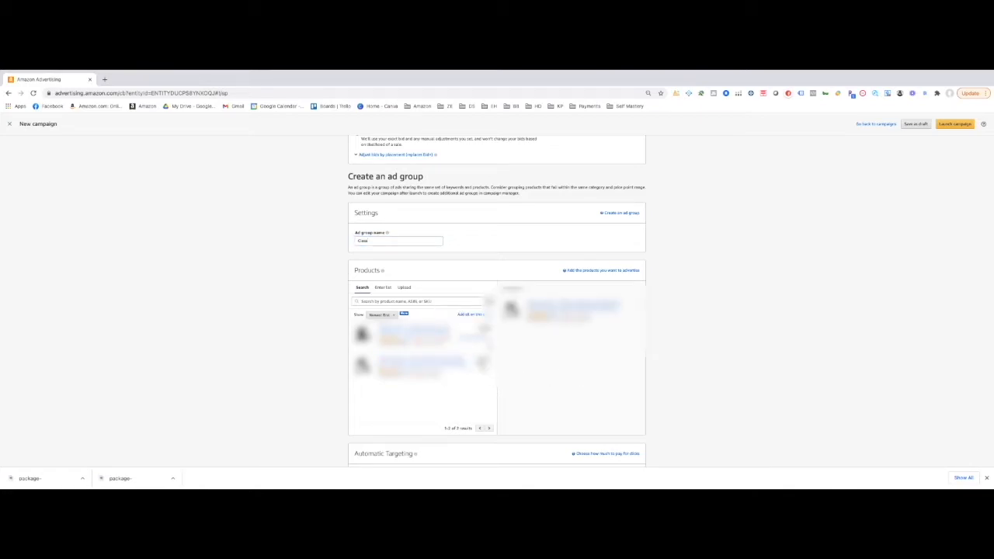
Set bids by targeting group with only Close match enabled, and apply its suggested bid of $0.72
scroll(618, 348, down, 2)
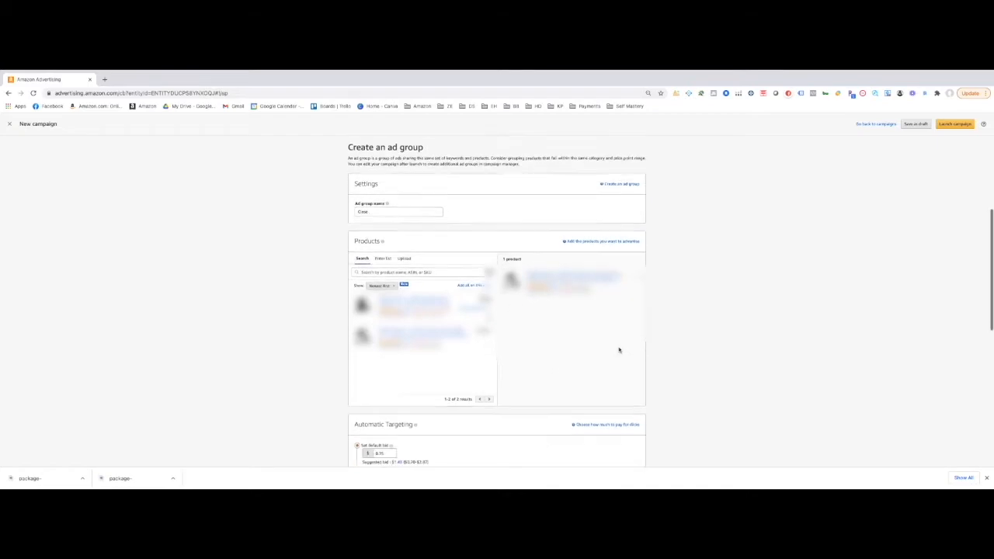
scroll(610, 332, down, 3)
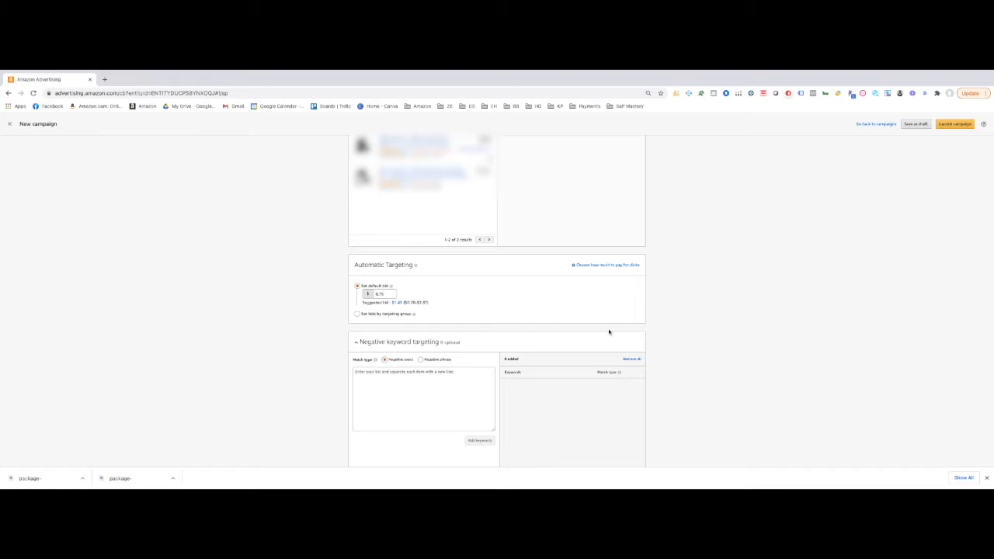
click(357, 316)
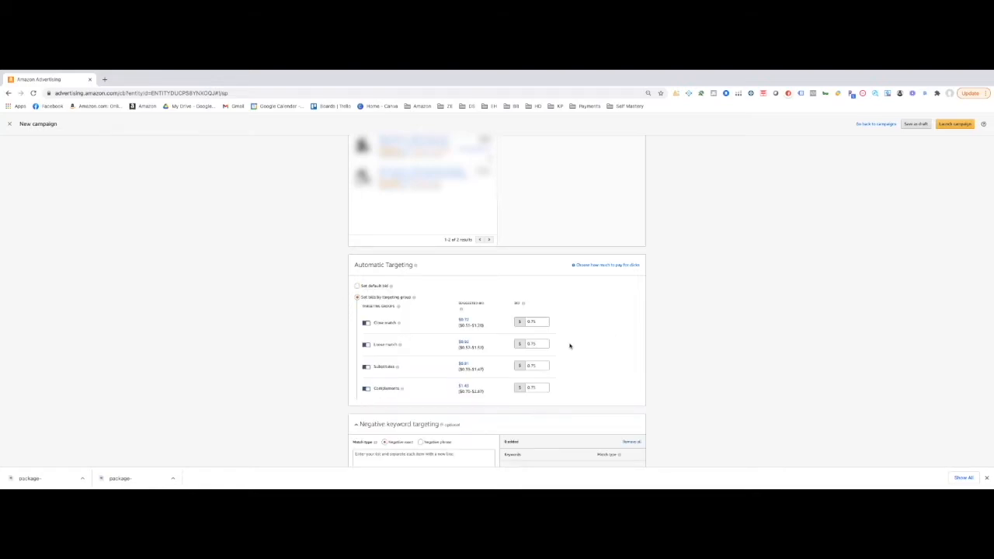
scroll(589, 337, down, 1)
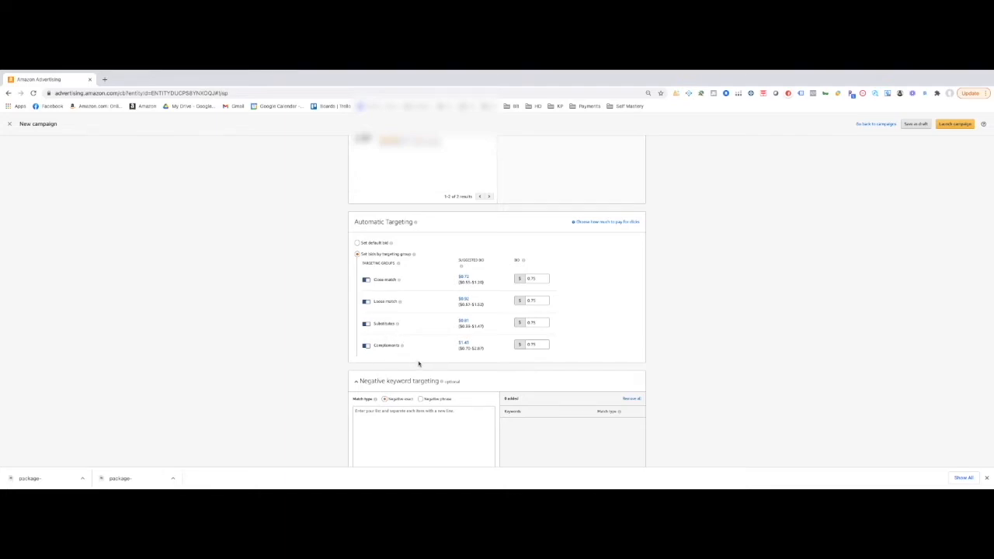
click(366, 302)
click(366, 324)
click(366, 345)
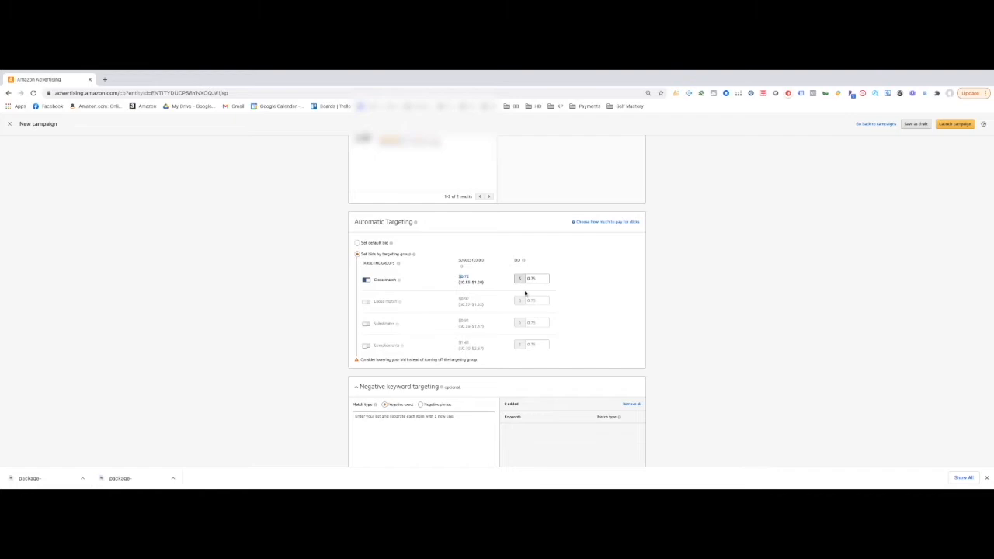
click(464, 281)
Launch the close match campaign without negative keywords and return to the campaign manager
scroll(719, 281, down, 1)
scroll(717, 281, down, 1)
scroll(718, 281, down, 1)
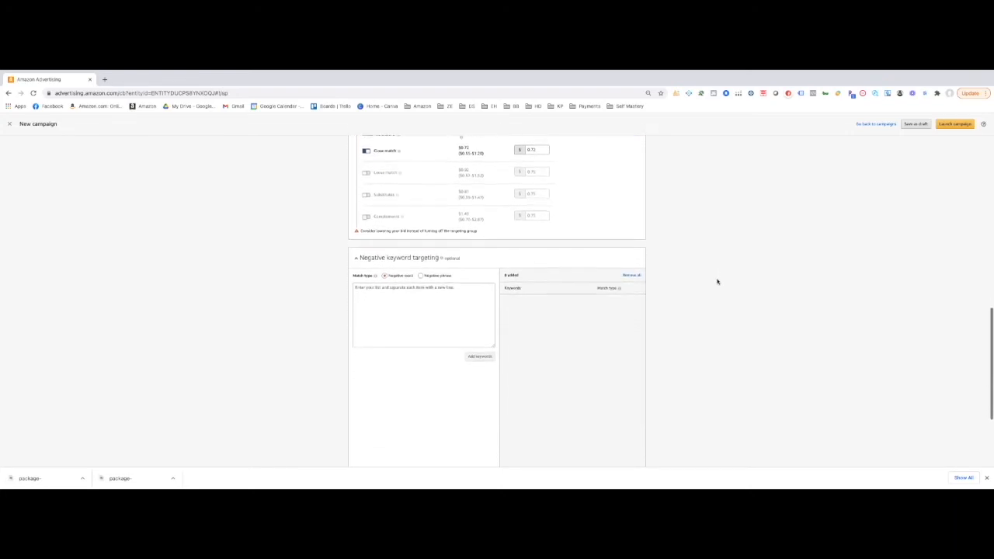
scroll(597, 303, down, 3)
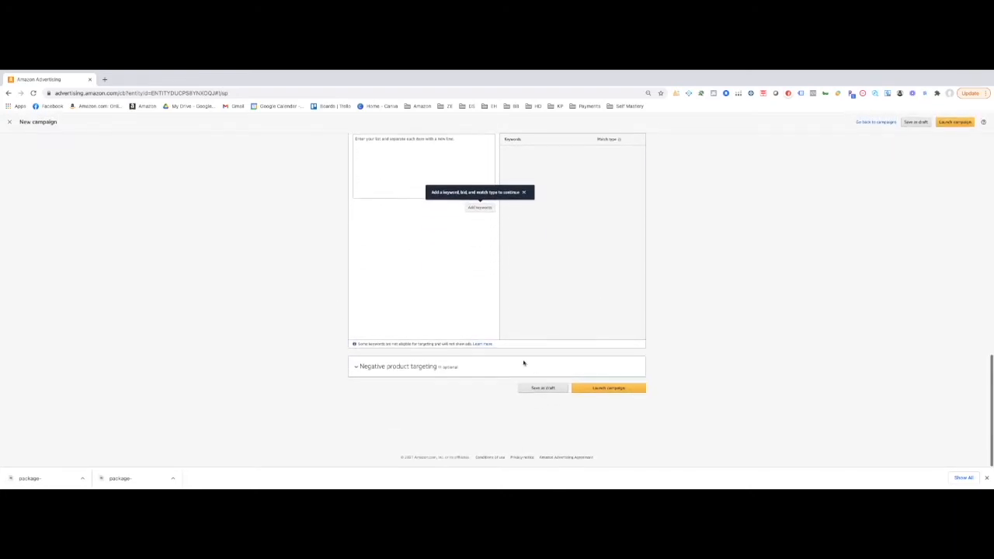
click(602, 391)
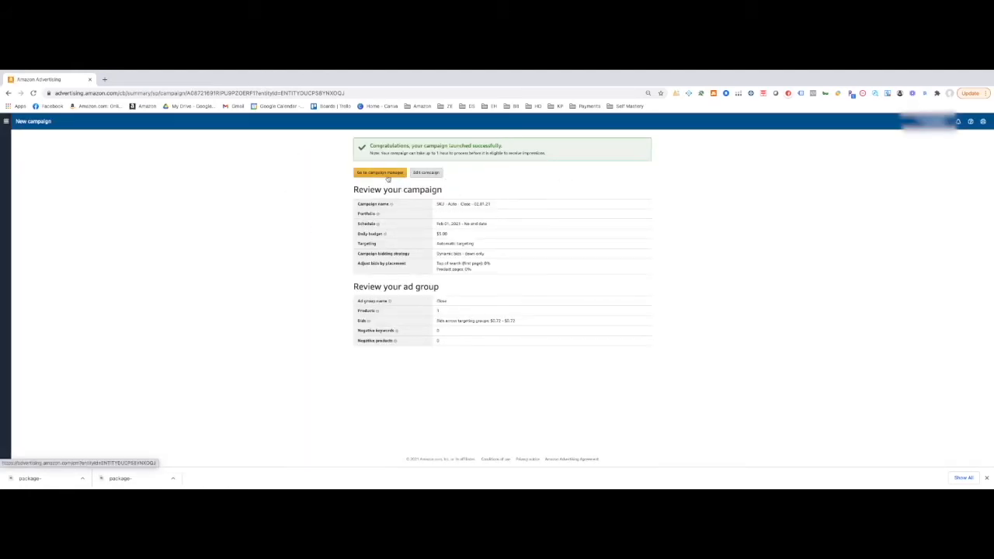
click(426, 173)
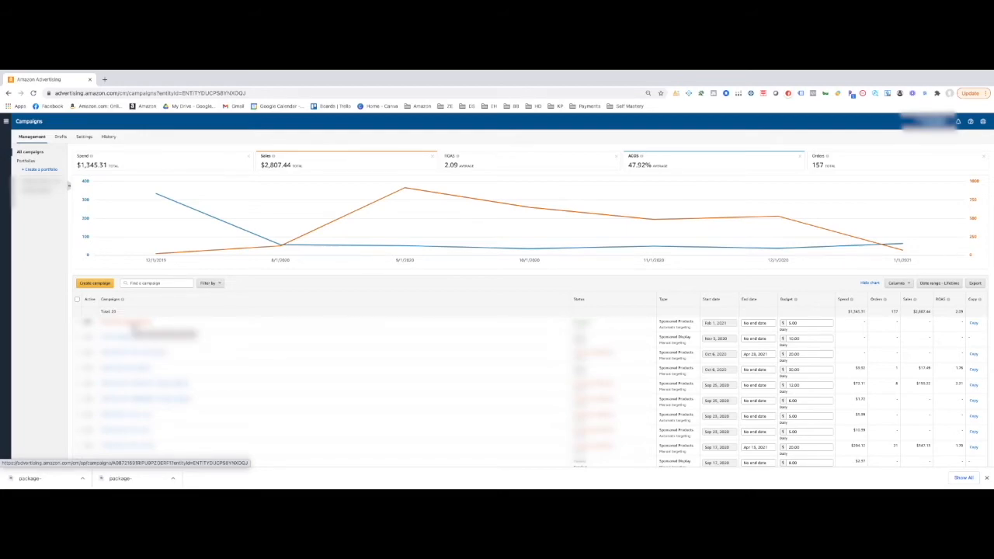
Start another Sponsored Products campaign with a $5 daily budget and the "Dynamic bids - down only" strategy
click(94, 282)
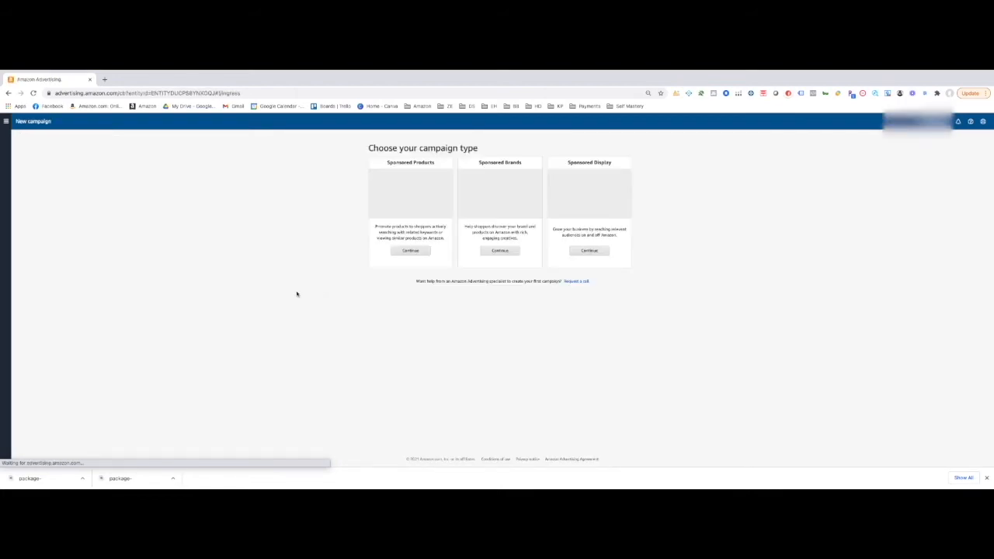
click(412, 251)
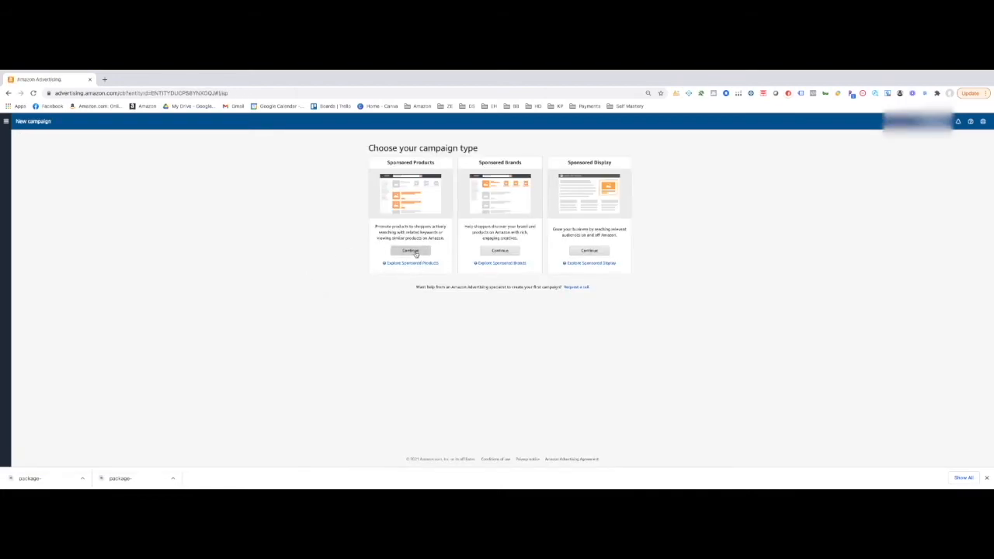
click(376, 237)
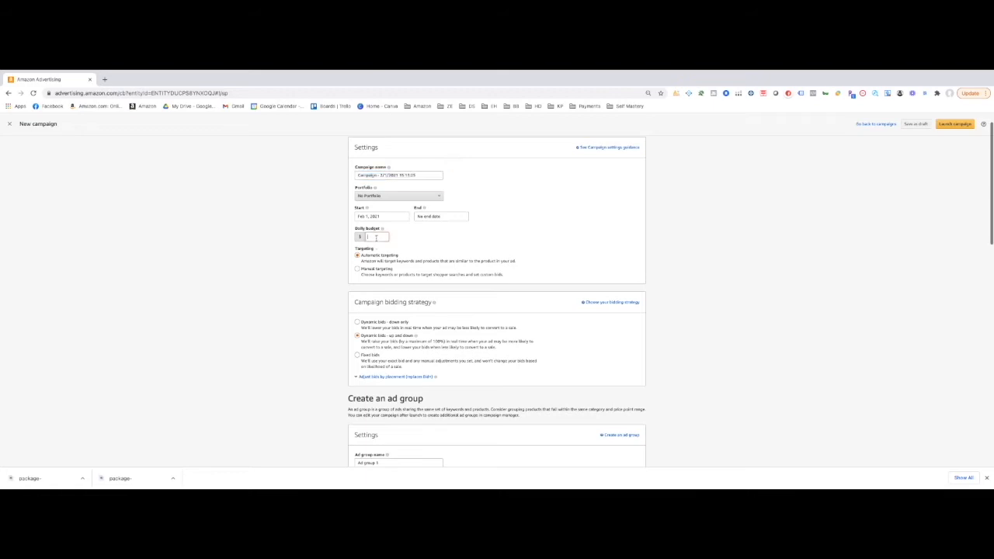
text(5)
scroll(404, 262, down, 2)
click(359, 252)
Name the new campaign's ad group "Subs" and add the second listed product to it
scroll(481, 271, down, 3)
triple_click(396, 299)
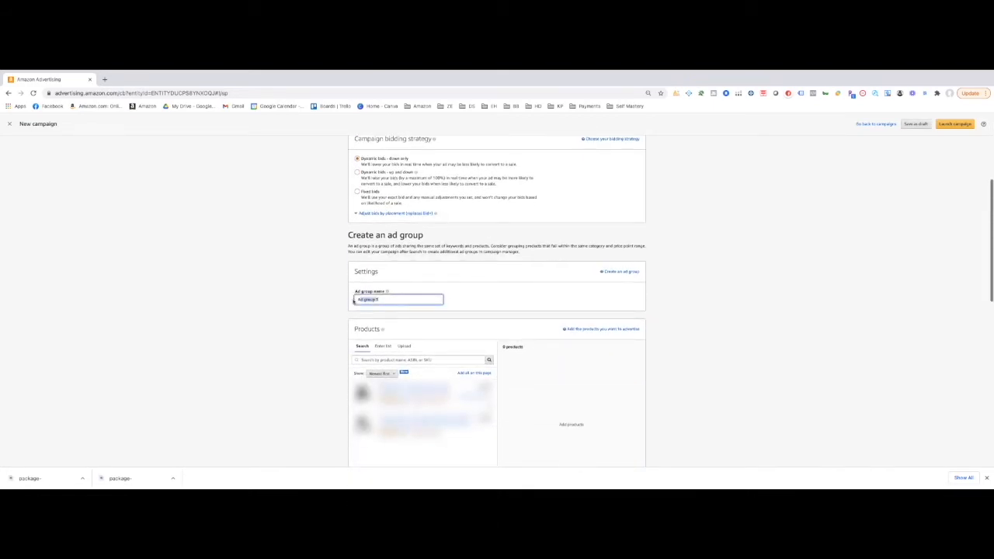
text(Sale)
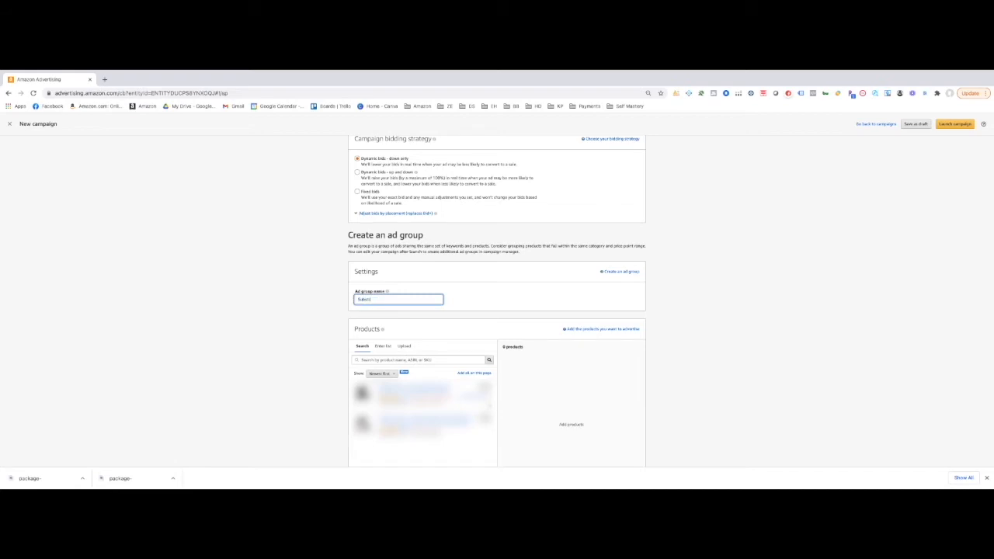
scroll(482, 365, down, 1)
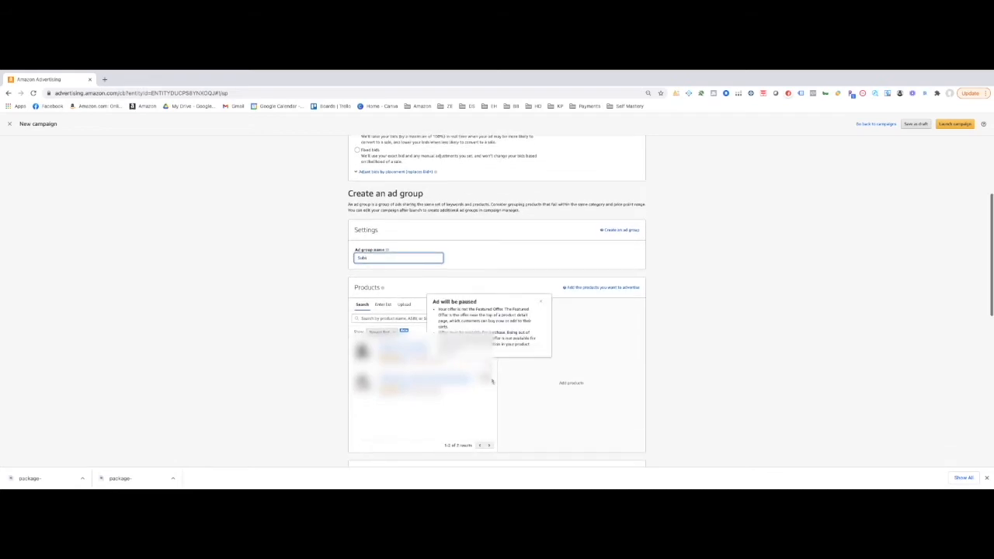
click(489, 379)
Set bids by targeting group and turn off Close match, Loose match and Complements, keeping only Substitutes
scroll(566, 381, down, 6)
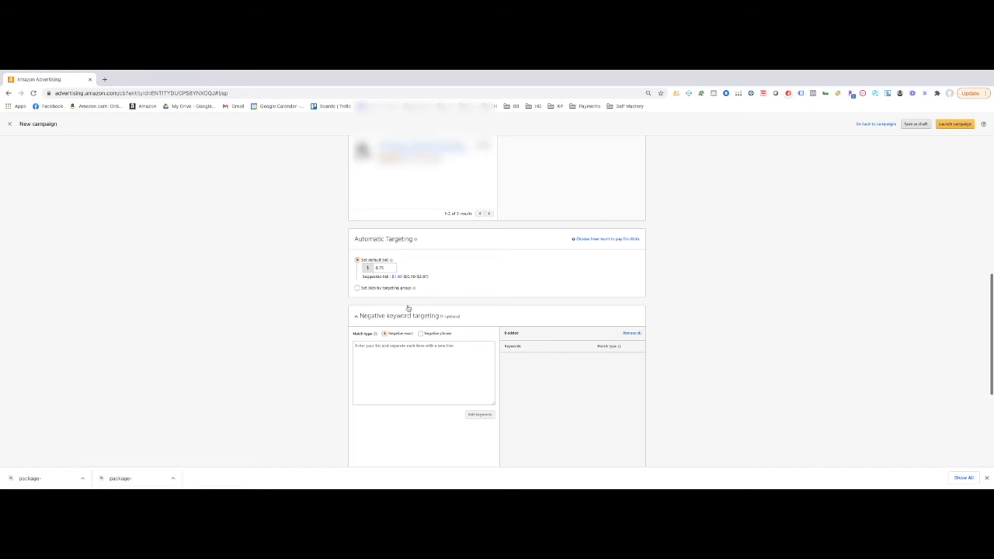
click(357, 290)
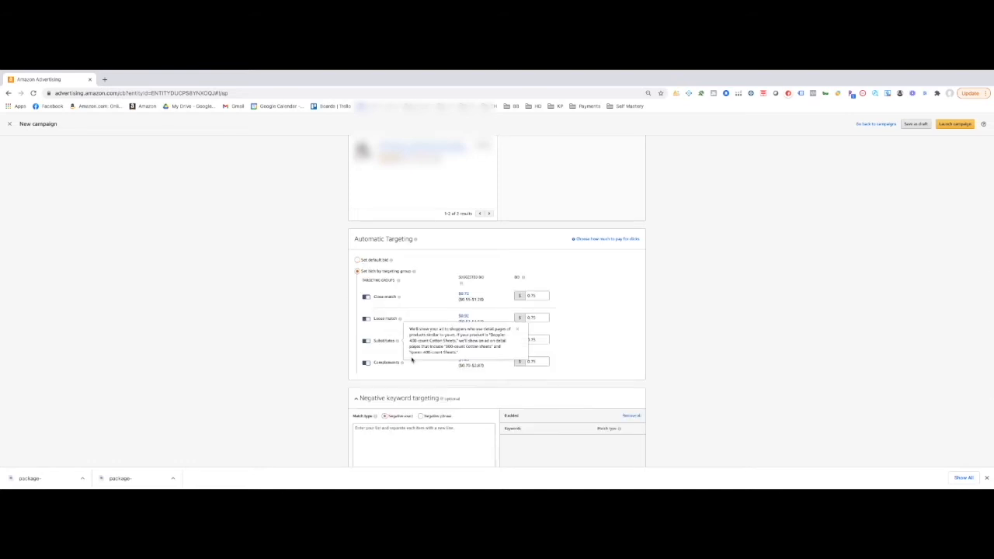
click(366, 297)
click(366, 319)
click(365, 362)
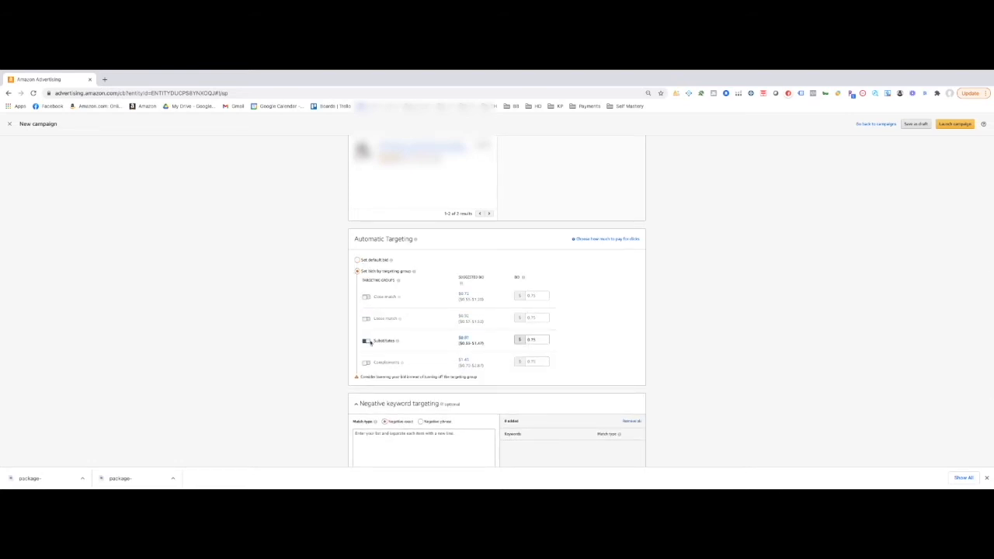
scroll(444, 399, down, 1)
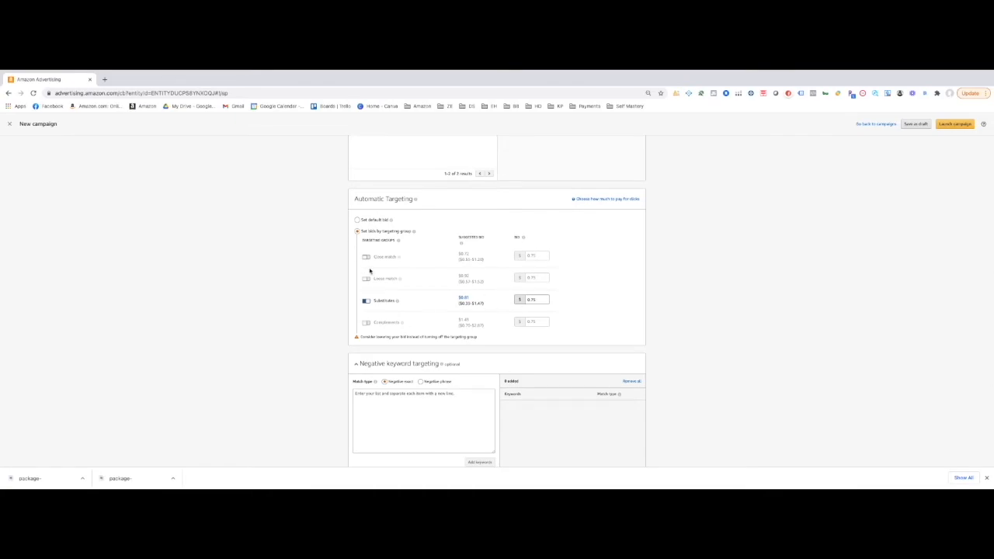
scroll(388, 322, down, 1)
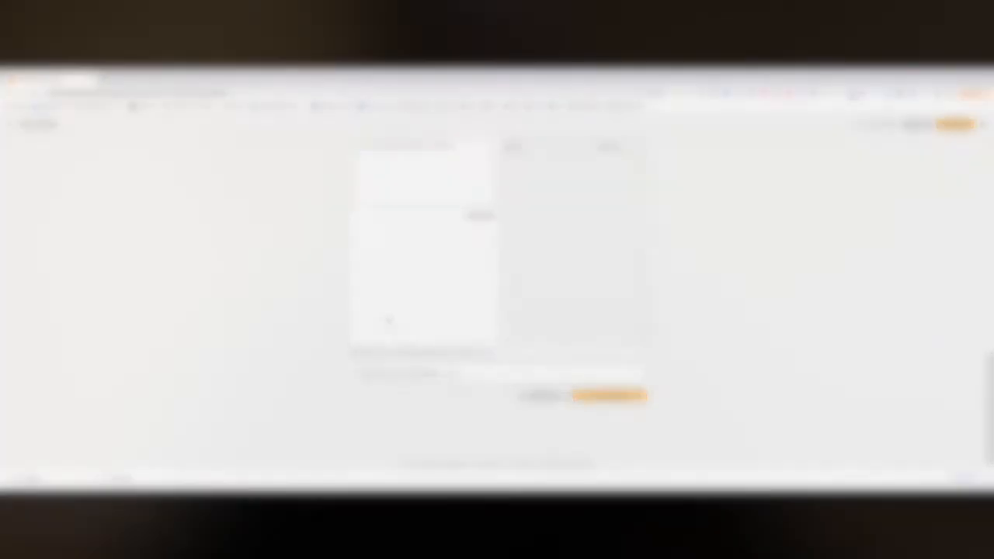